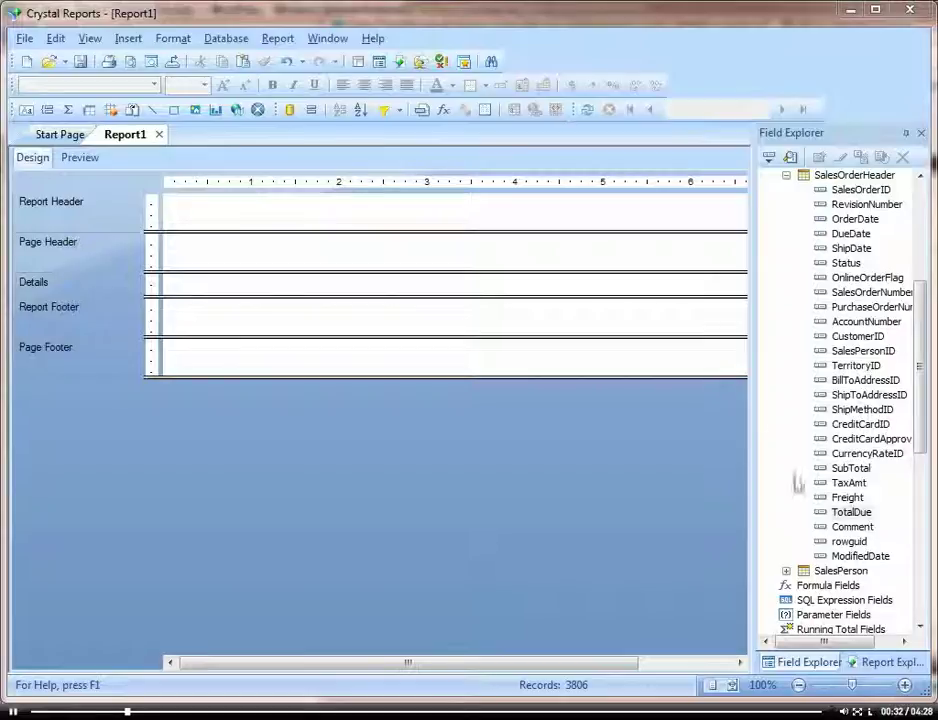
Place the Person table's FirstName and LastName fields and SalesOrderHeader's TotalDue side by side in the Details section.
scroll(910, 470, "down", 4)
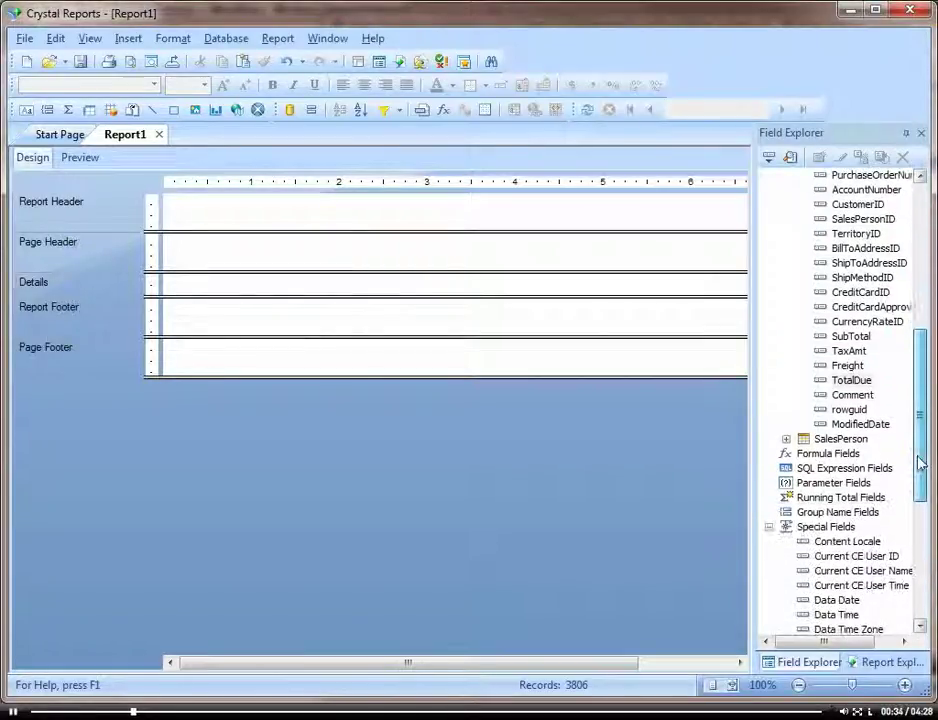
left_click_drag(910, 487, 918, 305)
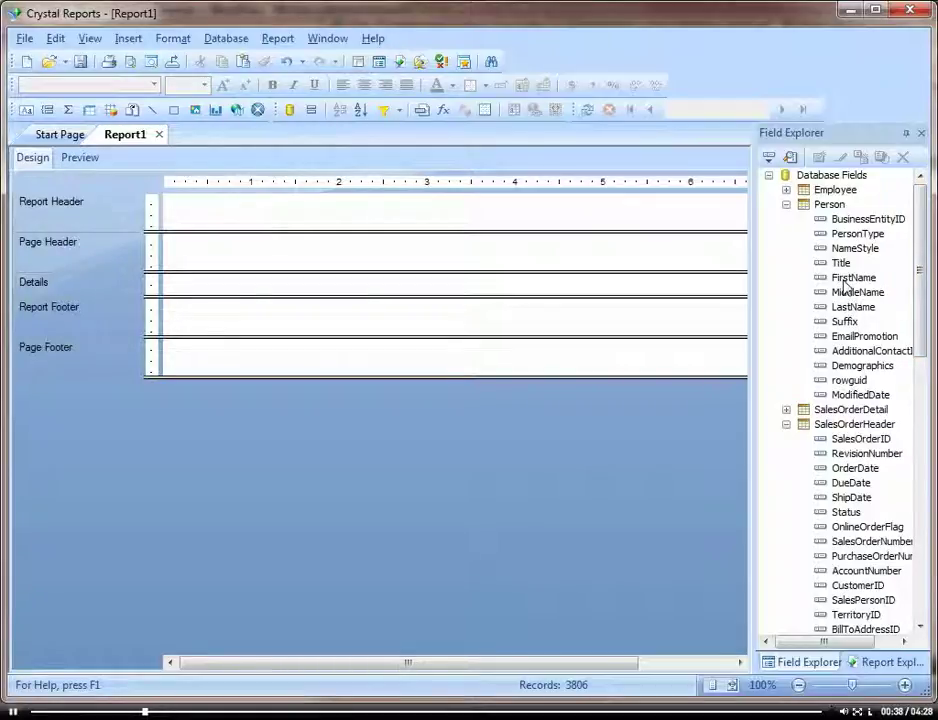
left_click_drag(845, 280, 167, 286)
left_click_drag(853, 307, 338, 285)
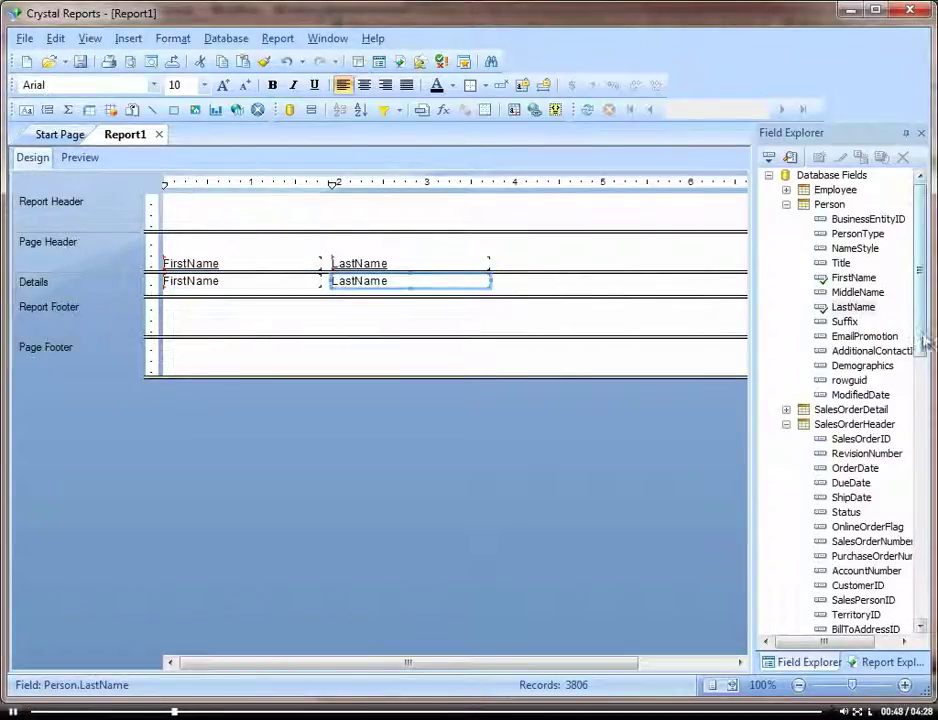
left_click_drag(921, 351, 924, 420)
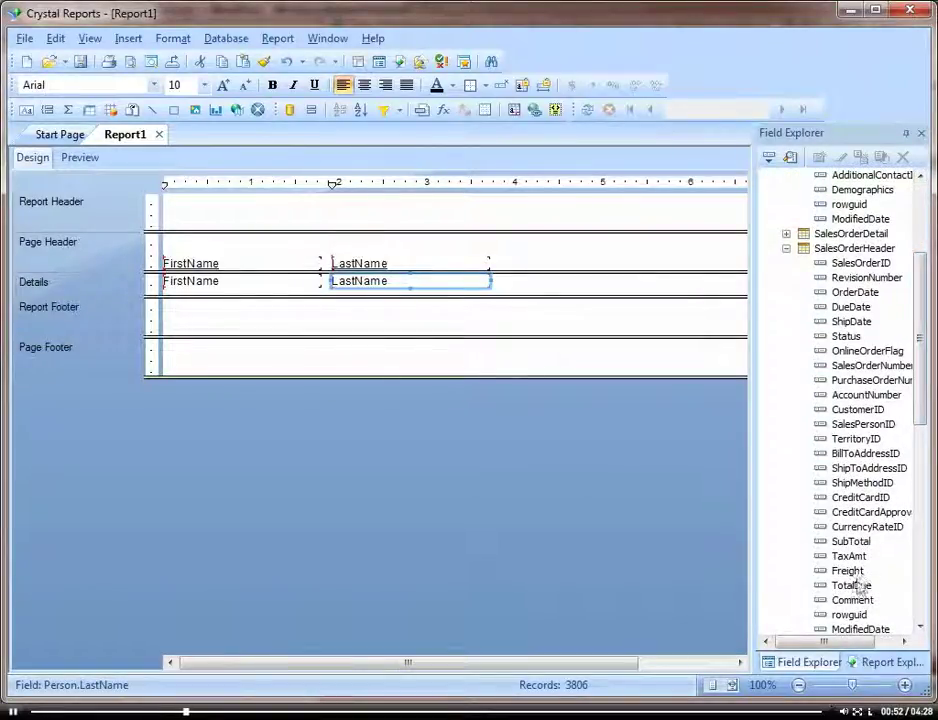
left_click_drag(852, 585, 570, 283)
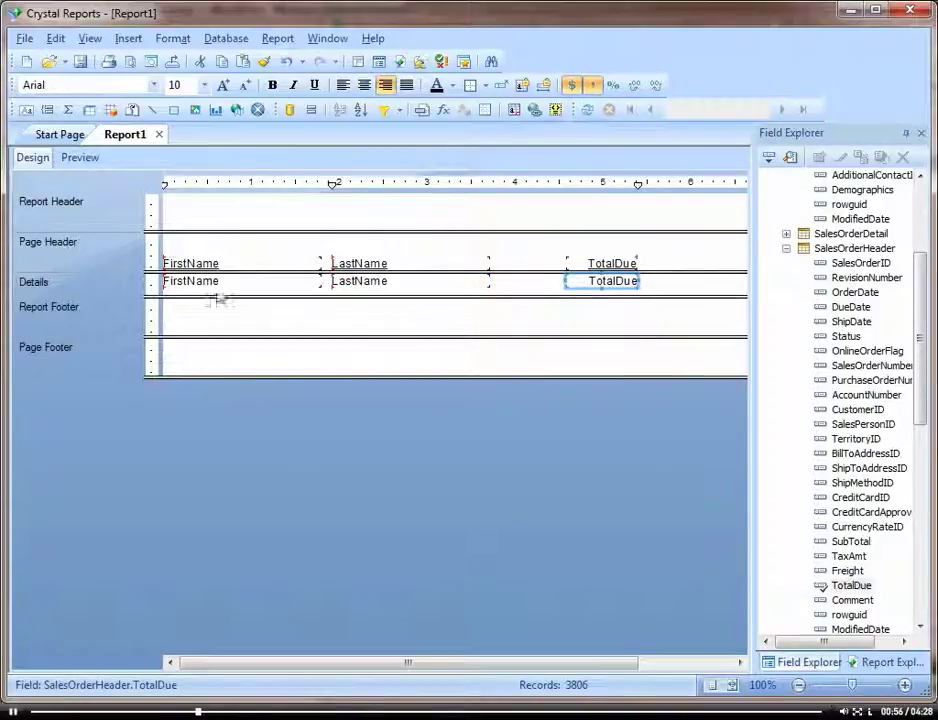
left_click(226, 263)
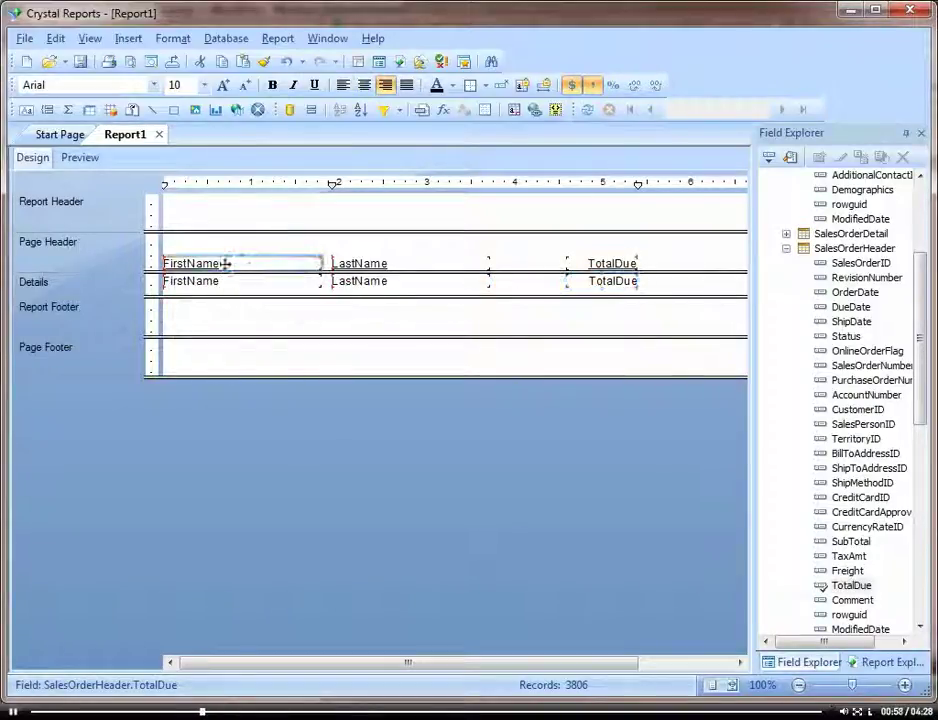
left_click(342, 264)
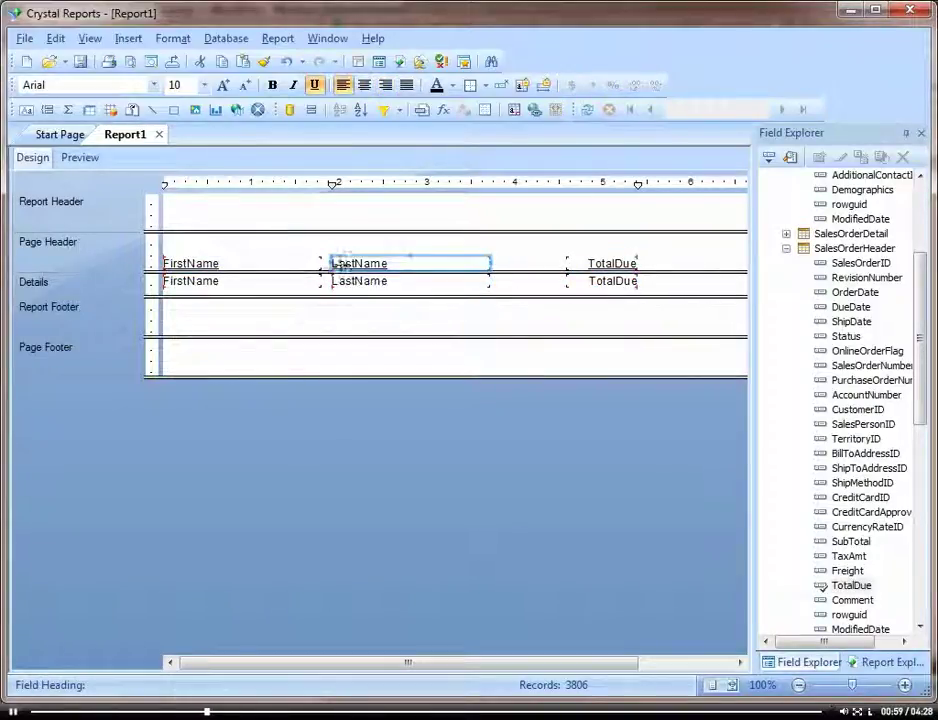
left_click(612, 263)
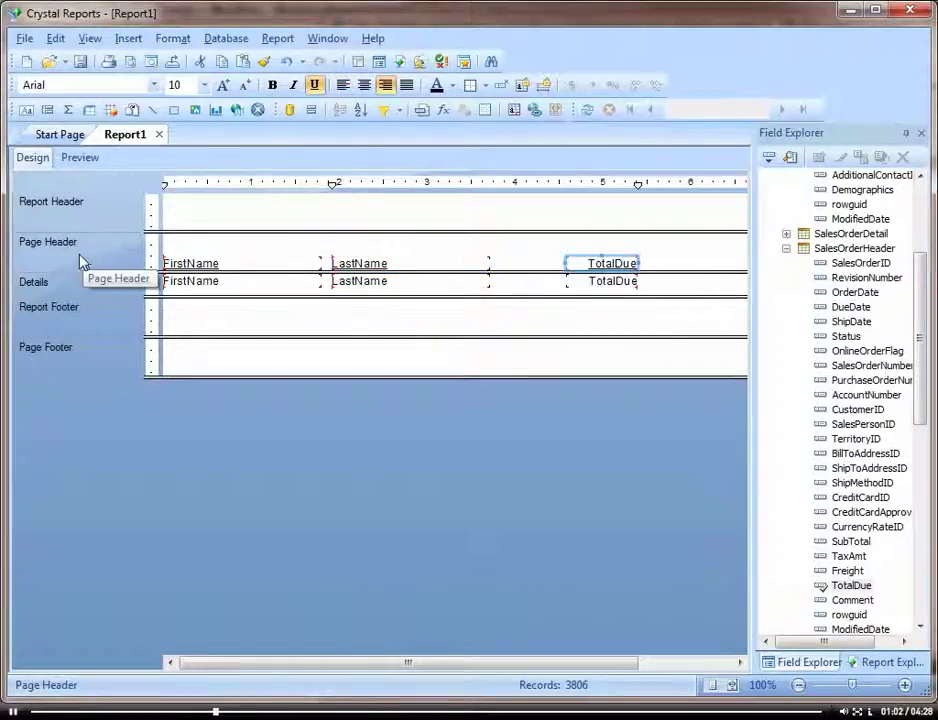
left_click(200, 265)
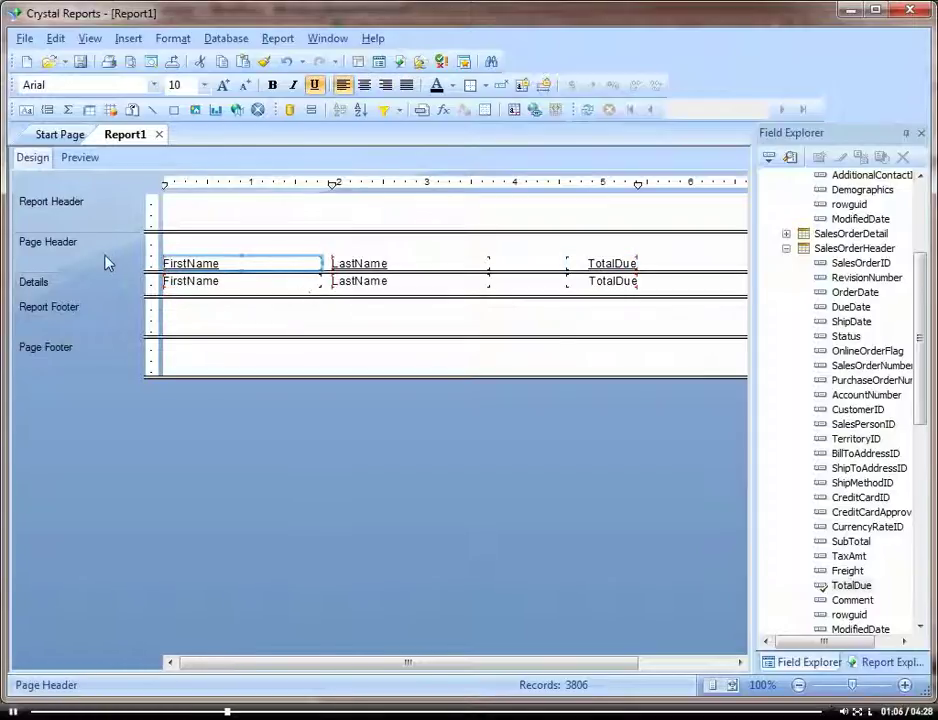
left_click(345, 263)
left_click(574, 262)
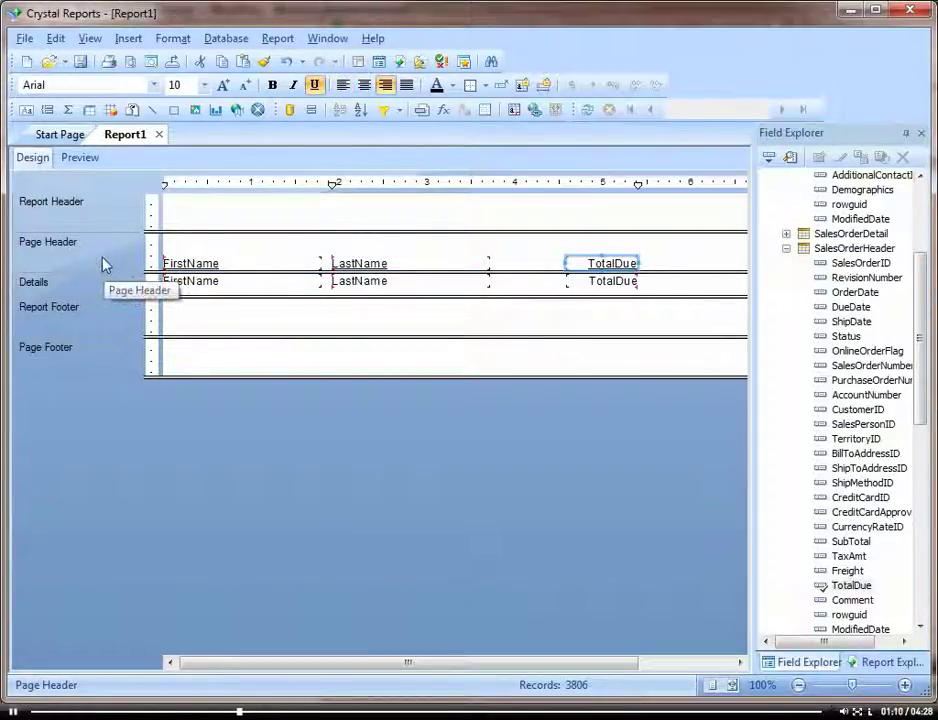
Make the FirstName, LastName and TotalDue column headings in the Page Header bold.
left_click(170, 262)
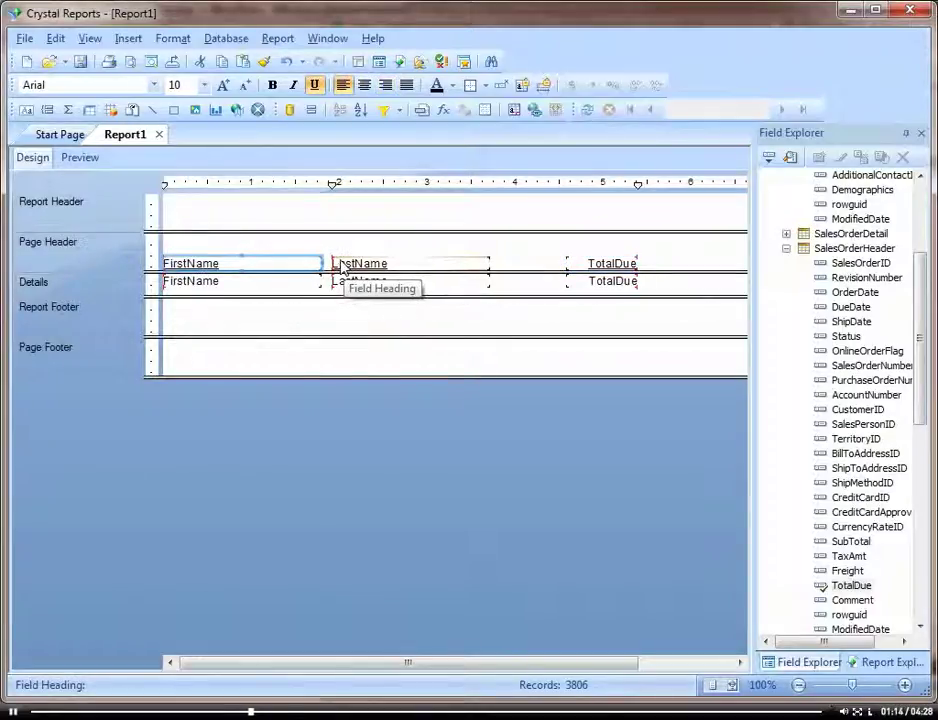
left_click(343, 266, "ctrl")
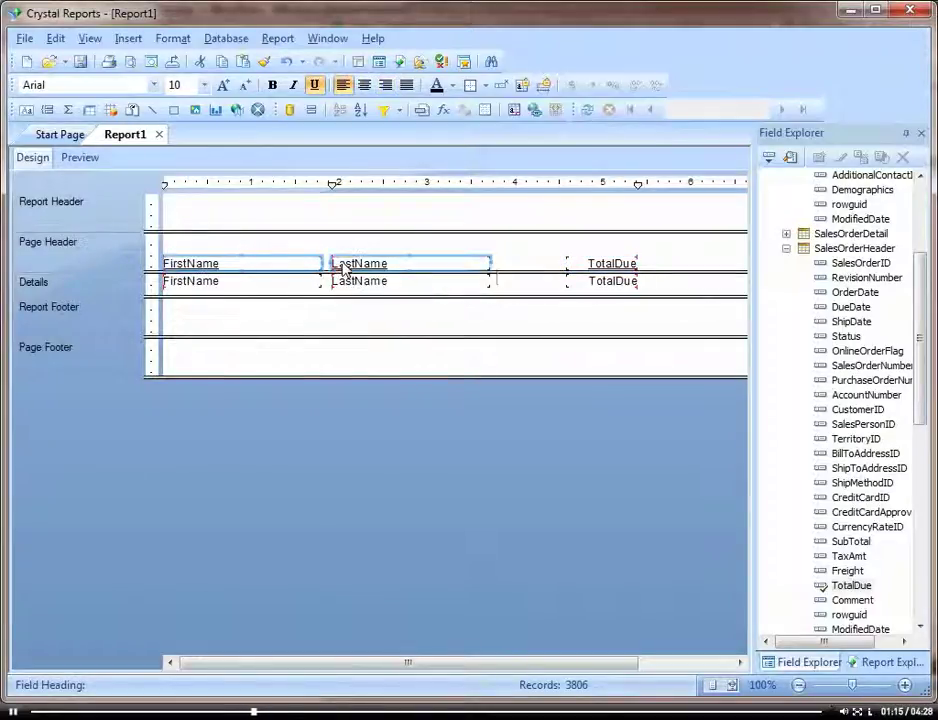
left_click(578, 263, "ctrl")
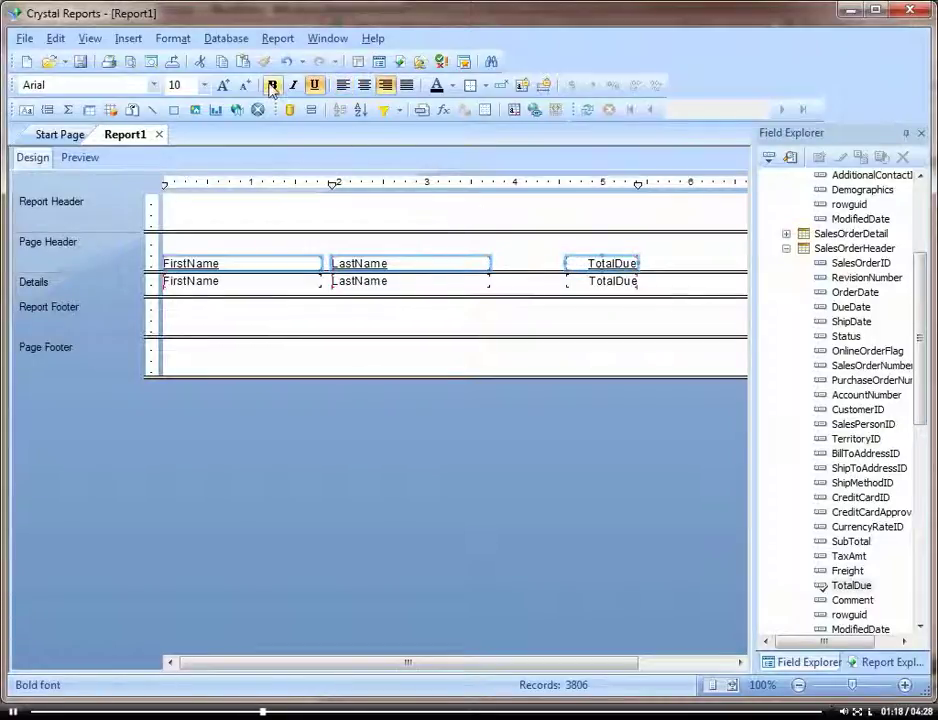
left_click(272, 88)
left_click(517, 263)
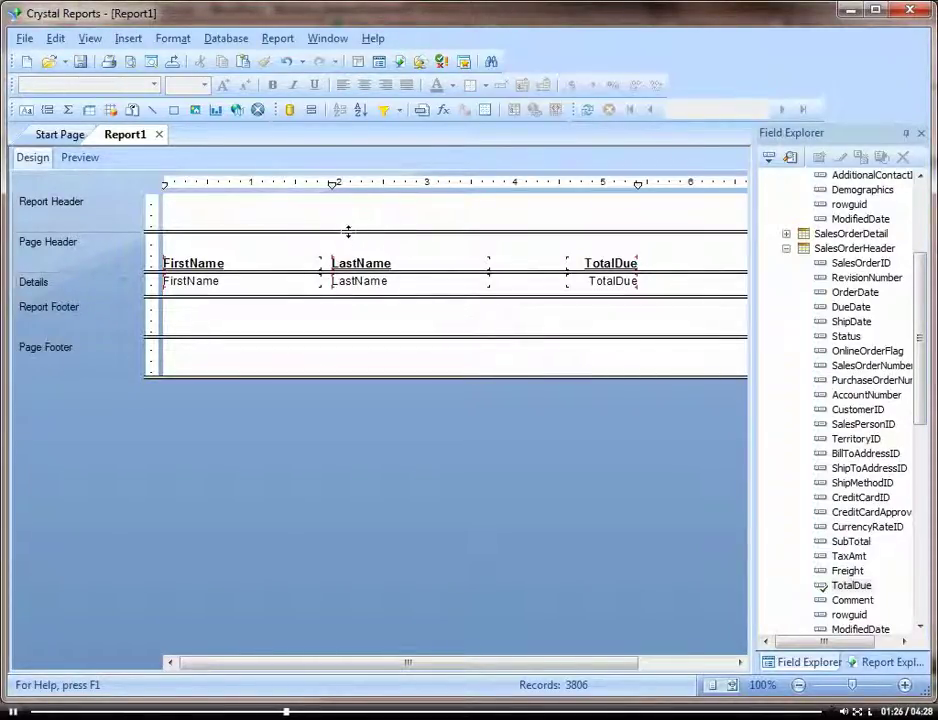
Make the Report Header section slightly taller and add a wide text object in it reading "Sales Report".
left_click_drag(348, 232, 347, 241)
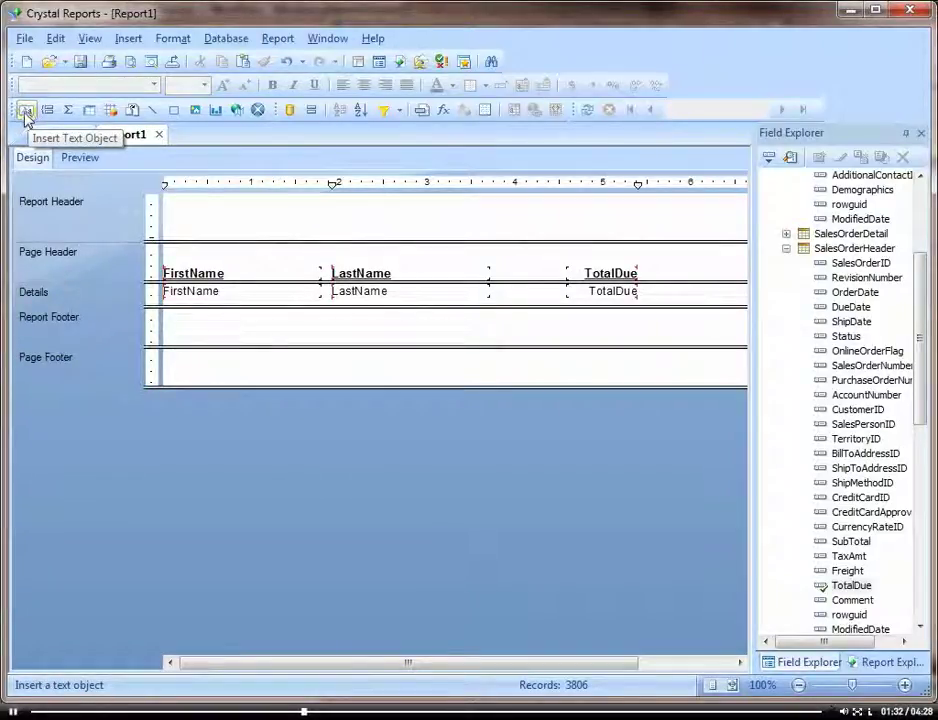
left_click(27, 112)
left_click_drag(289, 202, 685, 238)
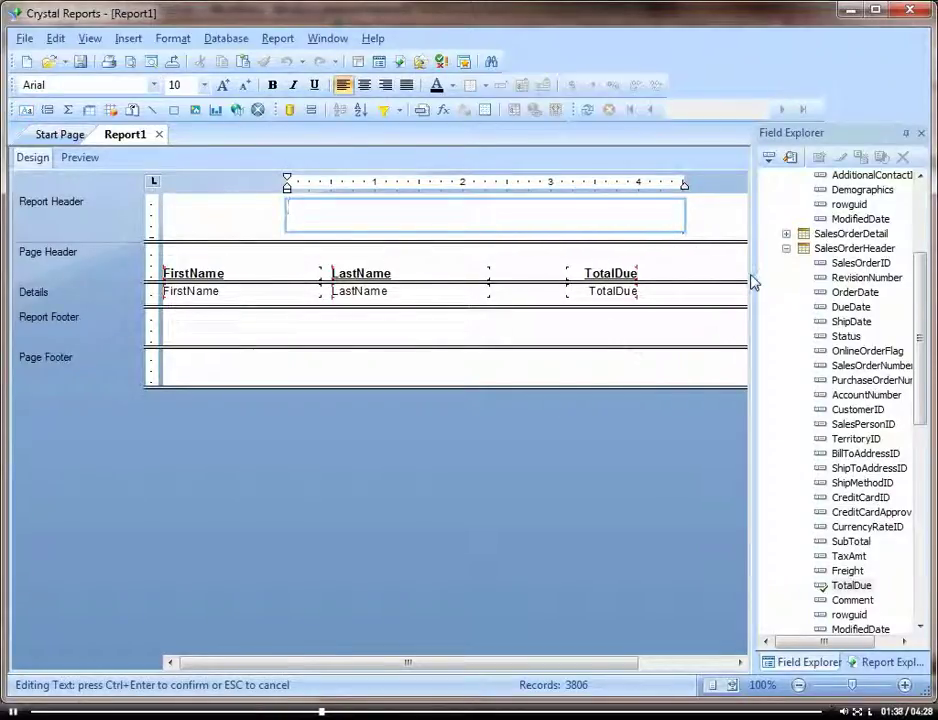
type("Sales Report")
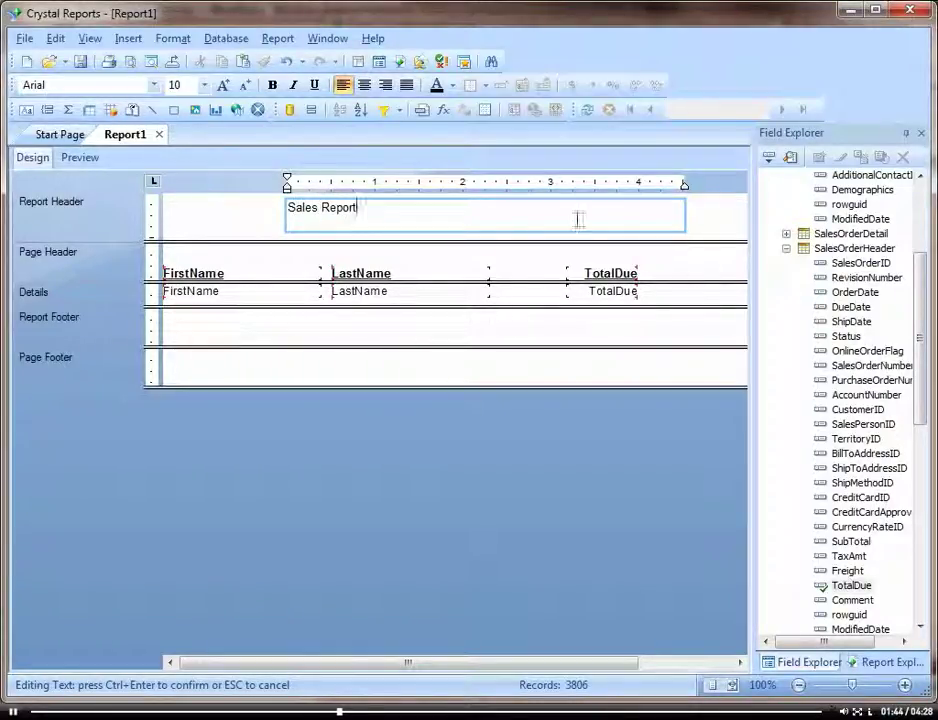
Center the "Sales Report" title within its text object and make it bold.
left_click(379, 226)
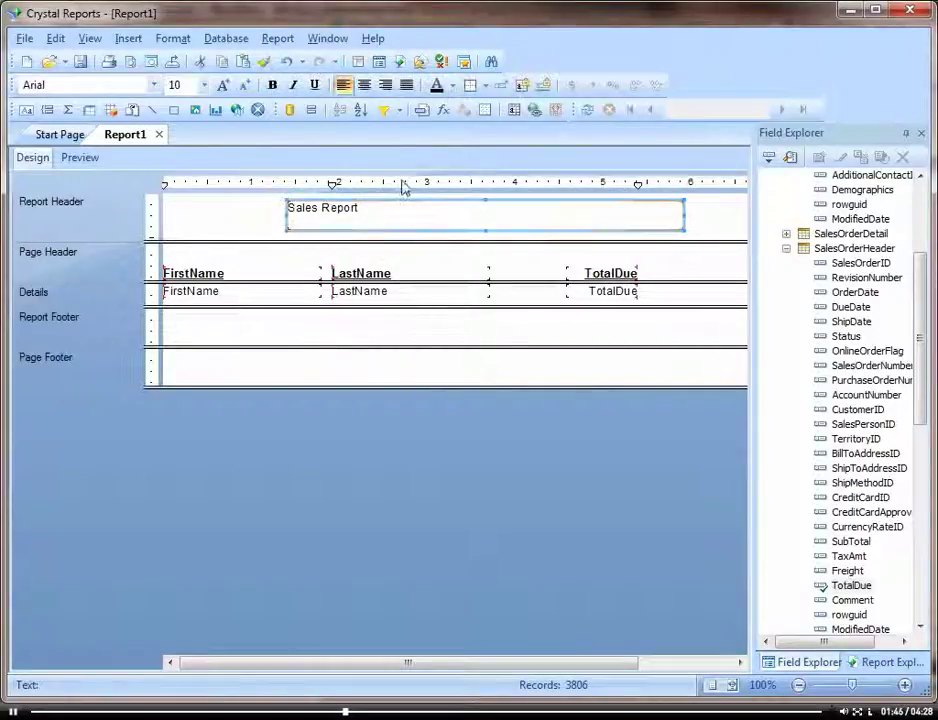
left_click(364, 85)
left_click(272, 85)
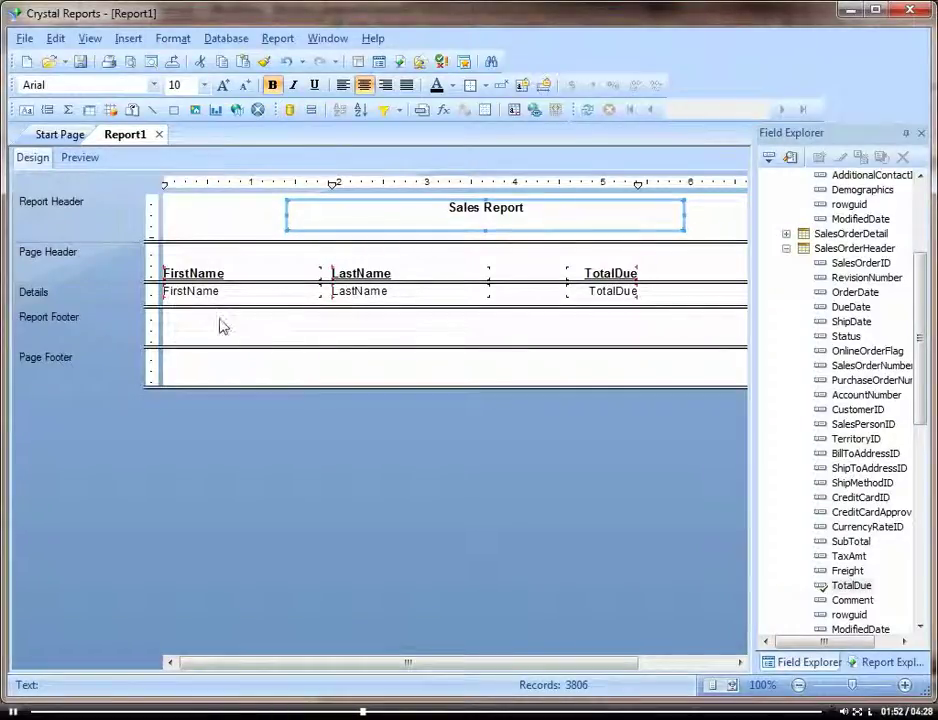
Preview the report and page through it, checking the title, column headings, detail rows and the last pages.
left_click(82, 166)
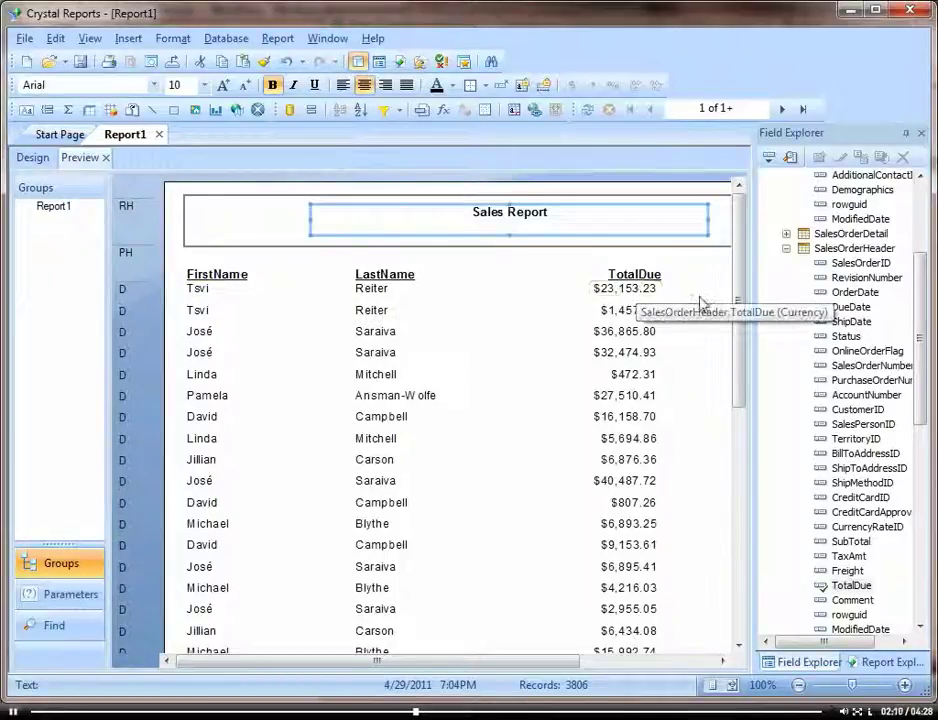
mouse_move(738, 293)
left_mouse_down()
mouse_move(712, 505)
mouse_move(727, 285)
left_mouse_up()
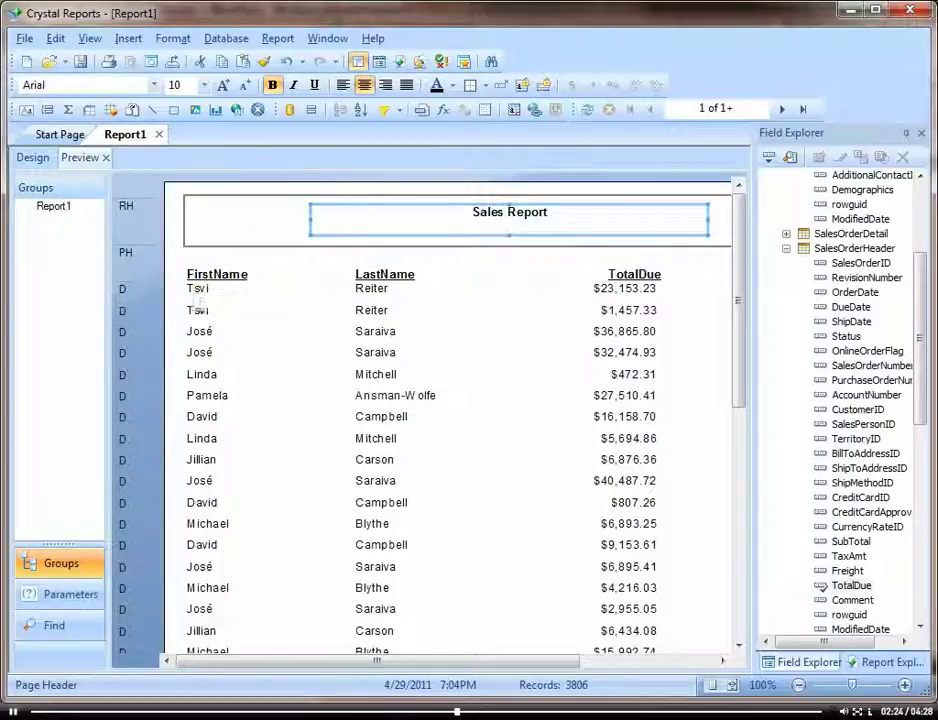
left_click(784, 110)
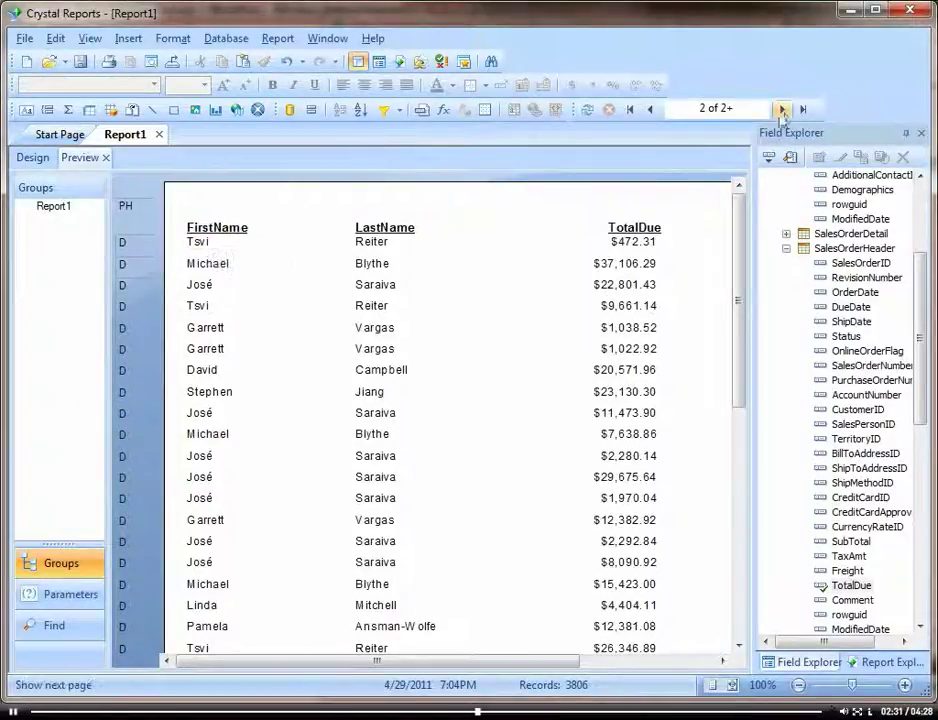
left_click(782, 110)
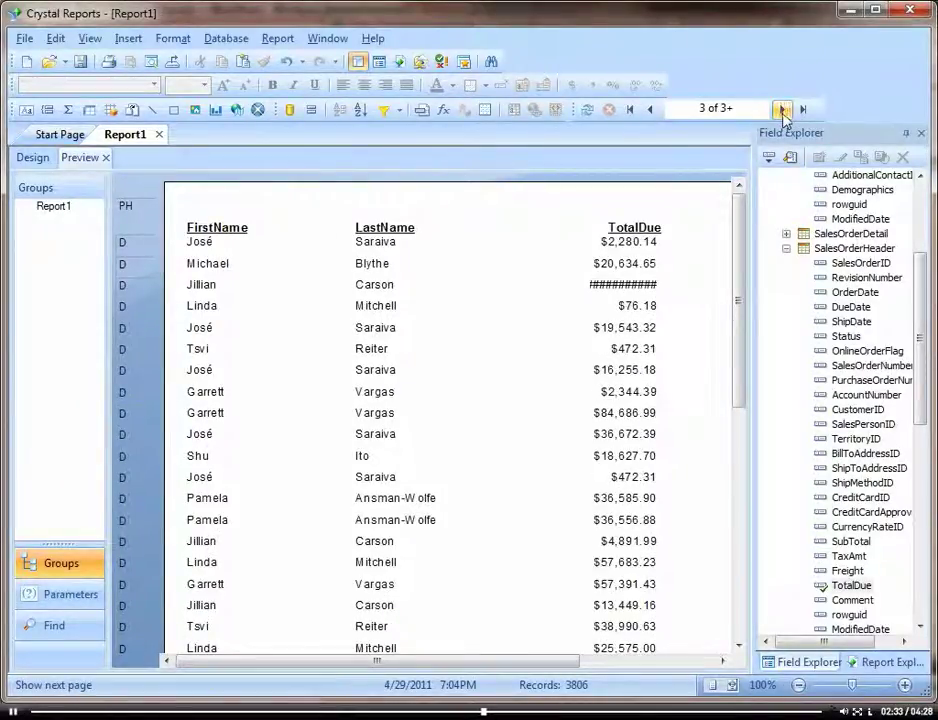
left_click(783, 112)
left_click(785, 112)
left_click(785, 112)
left_click(630, 112)
left_click(444, 222)
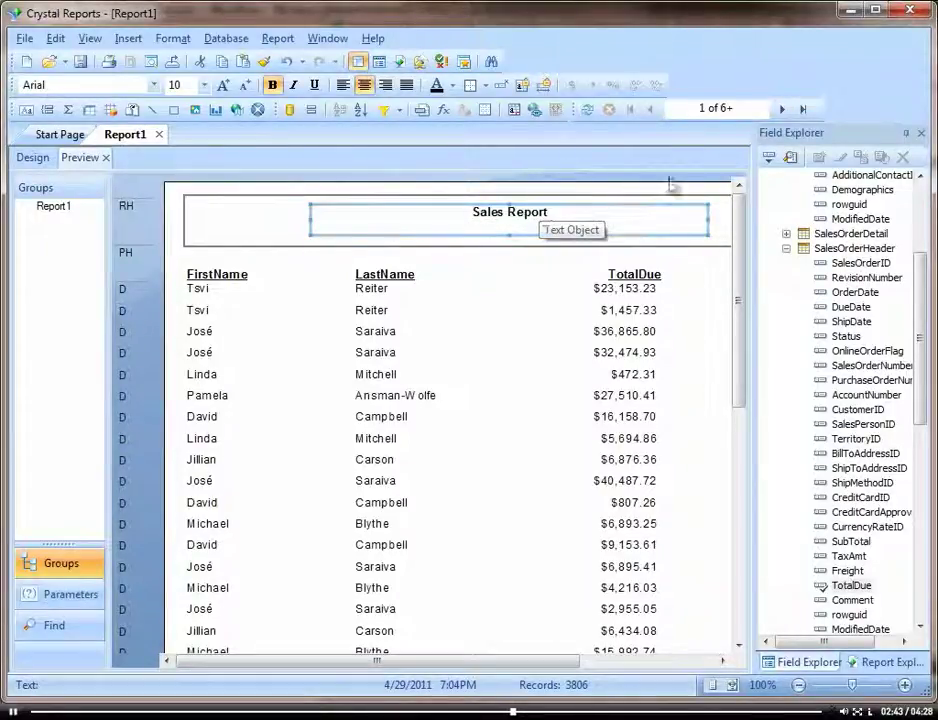
left_click(806, 110)
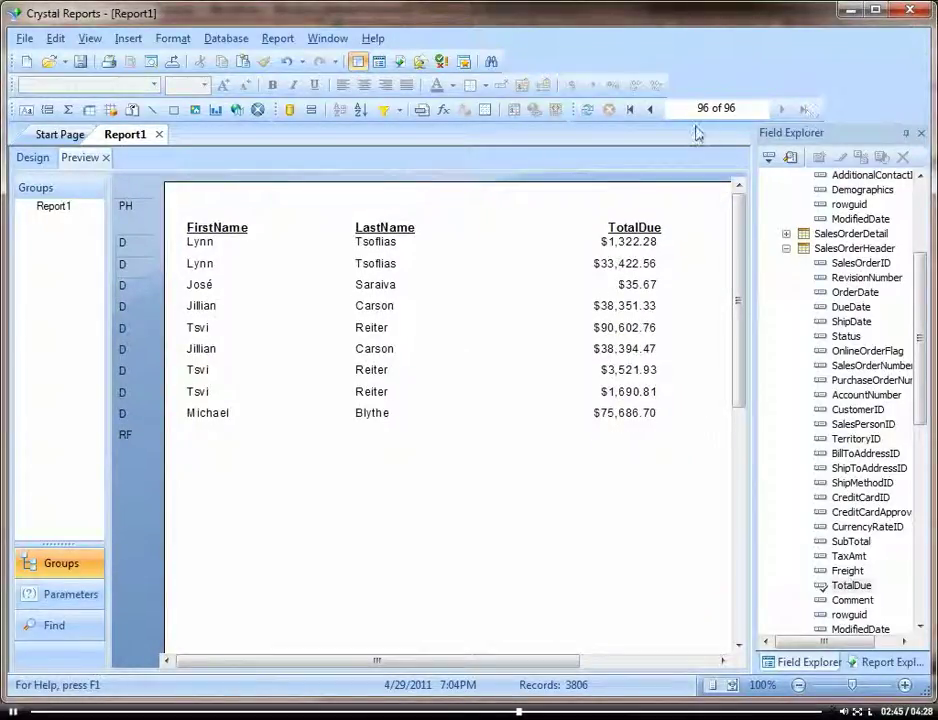
left_click(651, 111)
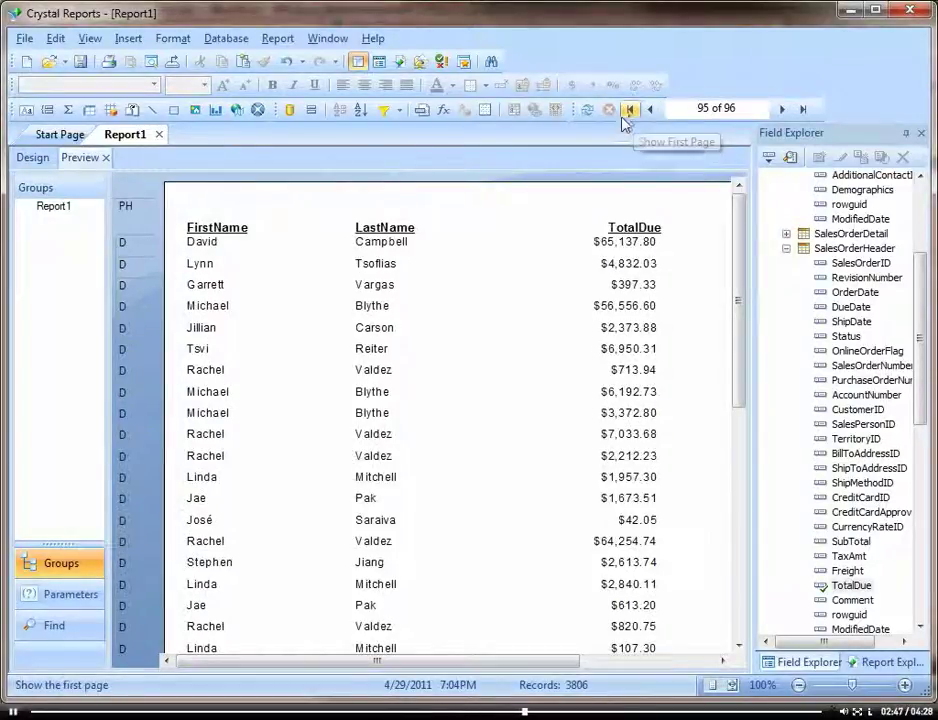
left_click(630, 111)
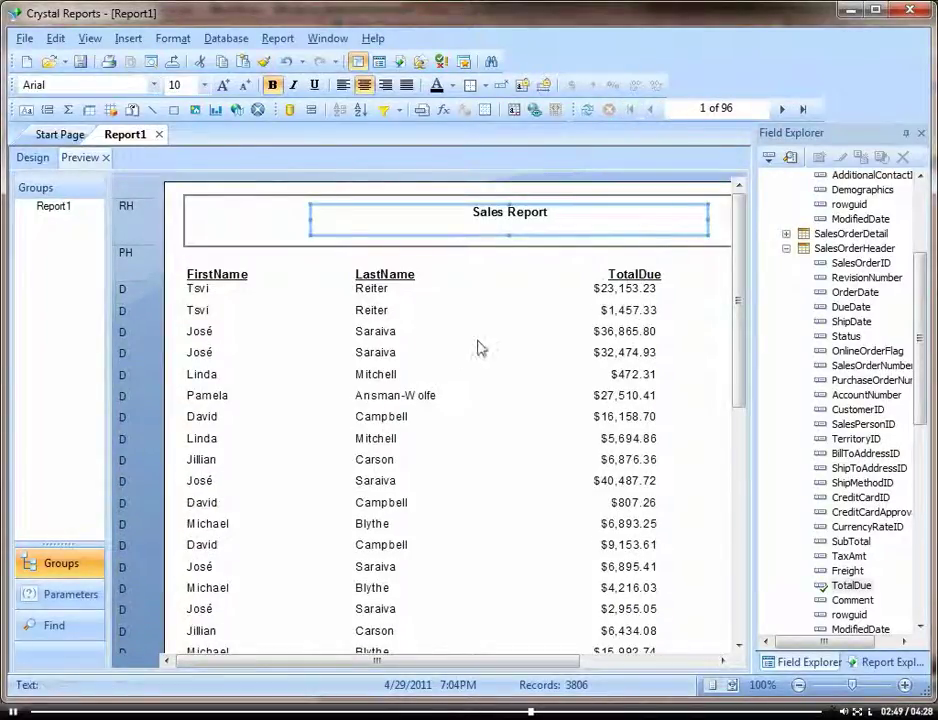
In the design view, insert a Sum summary of SalesOrderHeader.TotalDue as a Grand Total in the Report Footer.
left_click(32, 158)
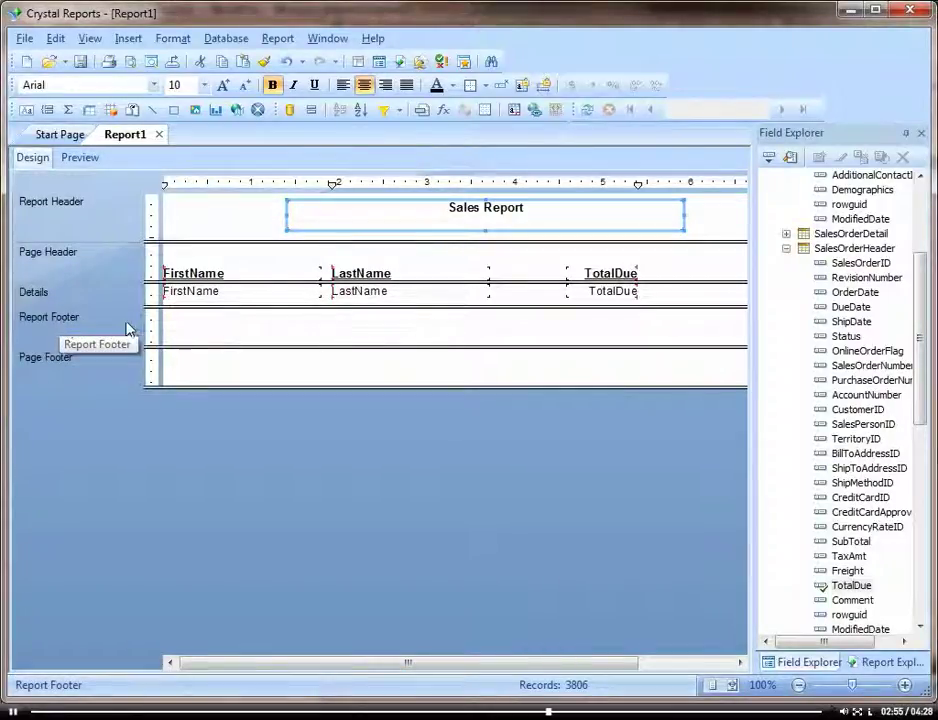
left_click(607, 298)
right_click(607, 299)
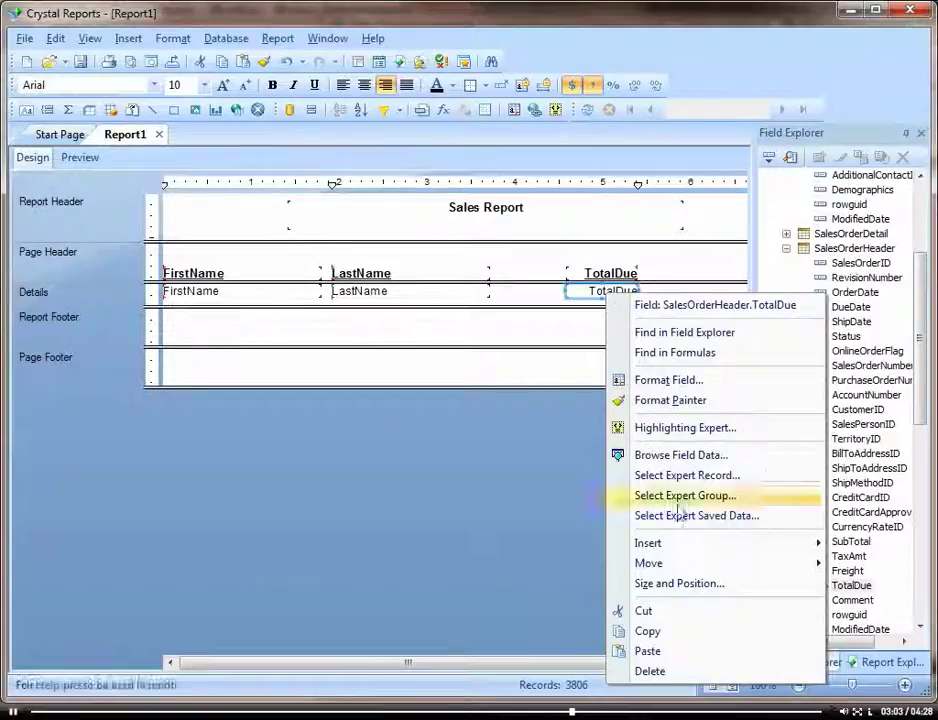
mouse_move(722, 548)
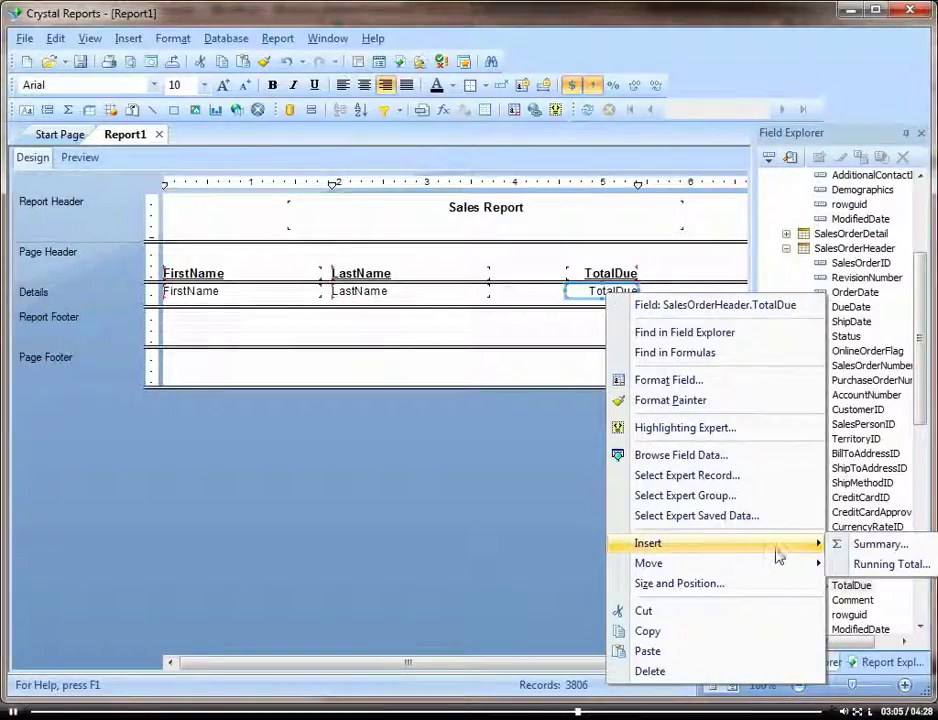
left_click(862, 548)
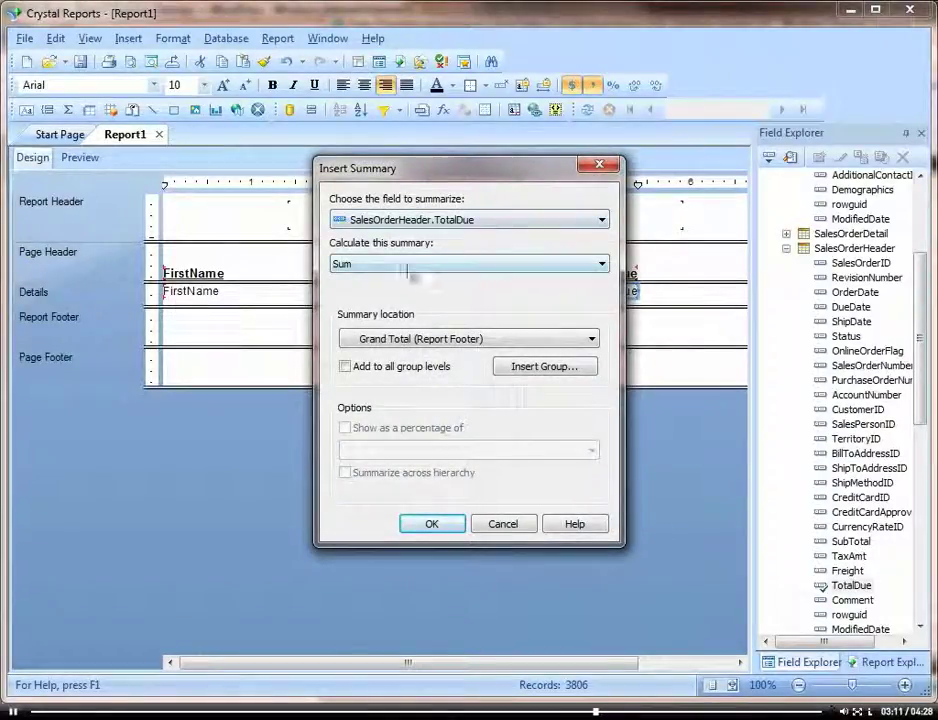
left_click(431, 527)
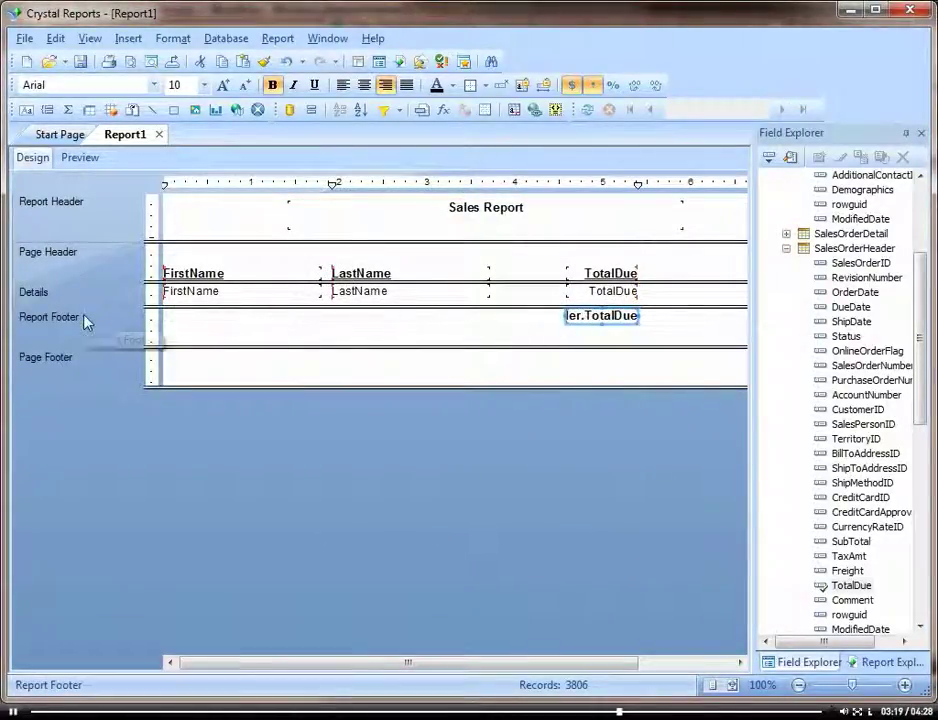
Widen the TotalDue grand total field on the preview's last page so the full amount fits, and return to the design view.
left_click(80, 162)
left_click(804, 109)
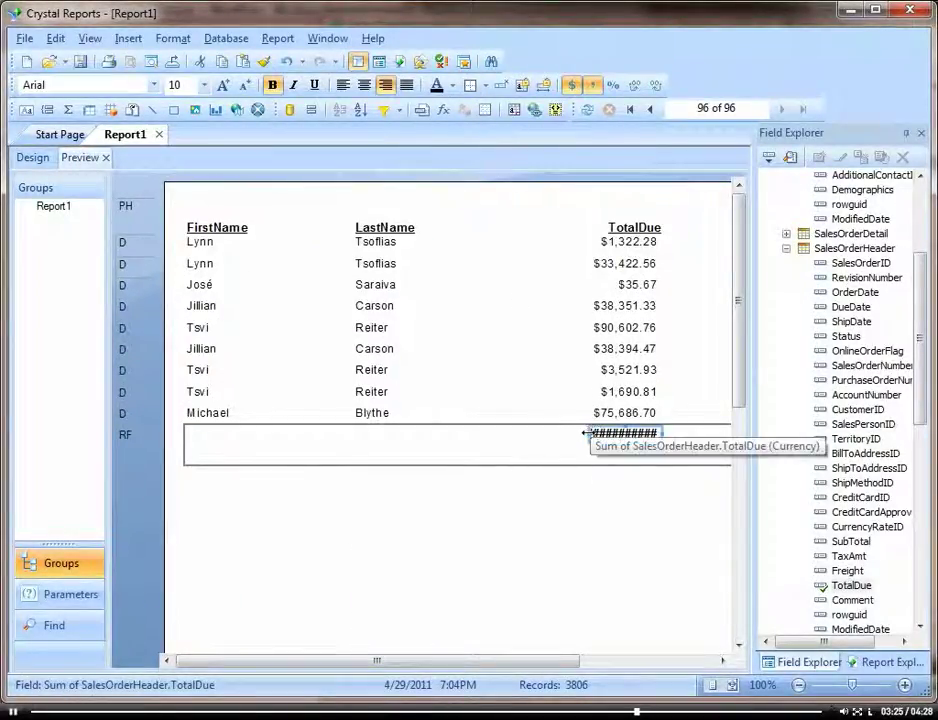
left_click_drag(585, 433, 565, 445)
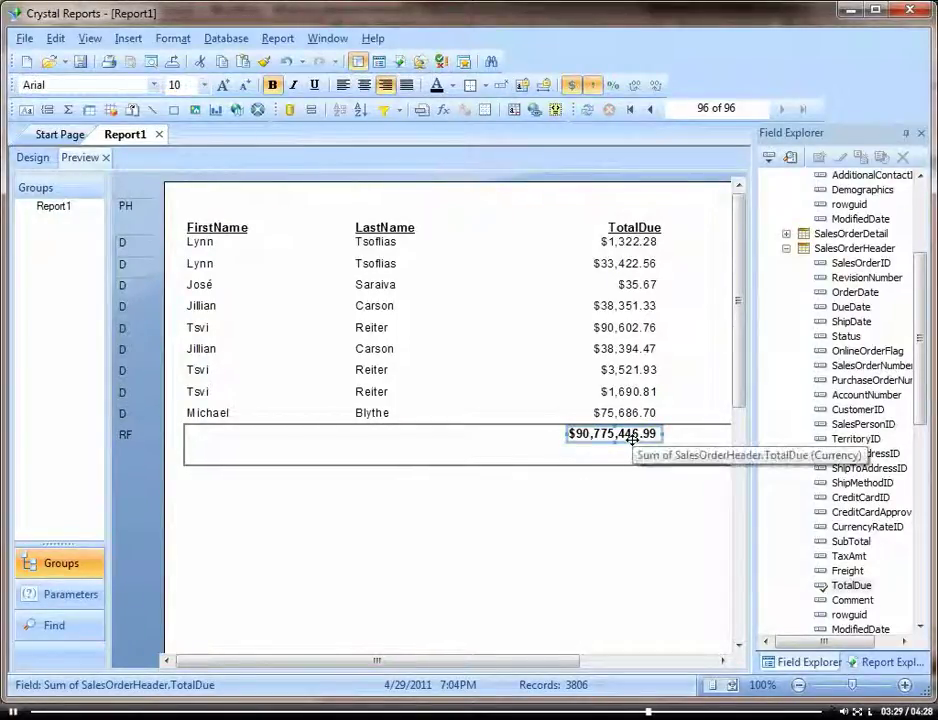
left_click(40, 160)
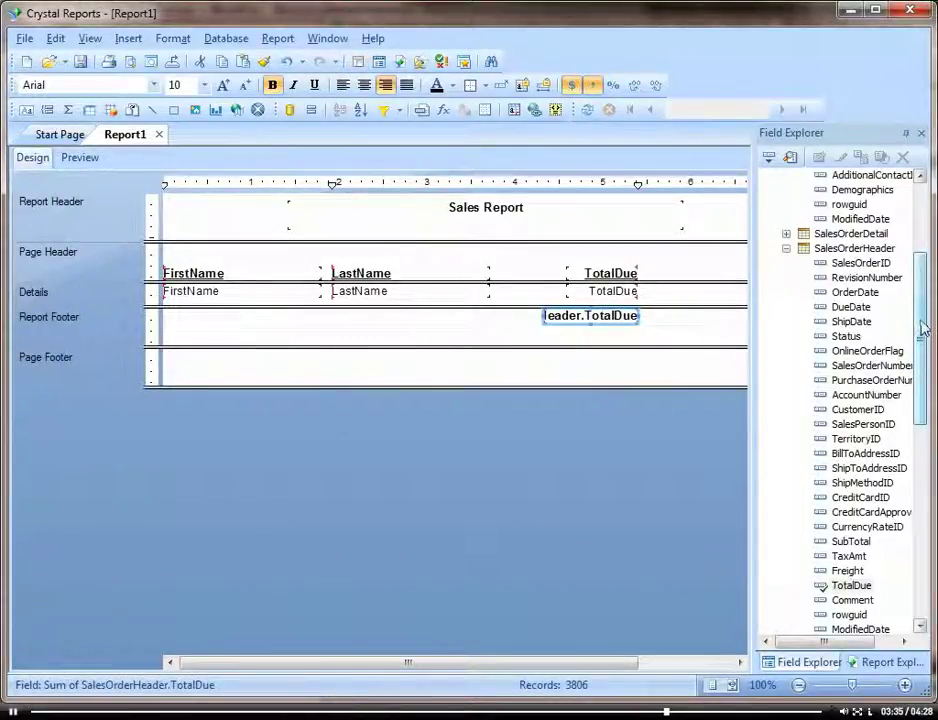
Add the Data Date special field at the Page Footer's left end and a right-aligned Page N of M field near its right end.
left_click_drag(922, 328, 920, 506)
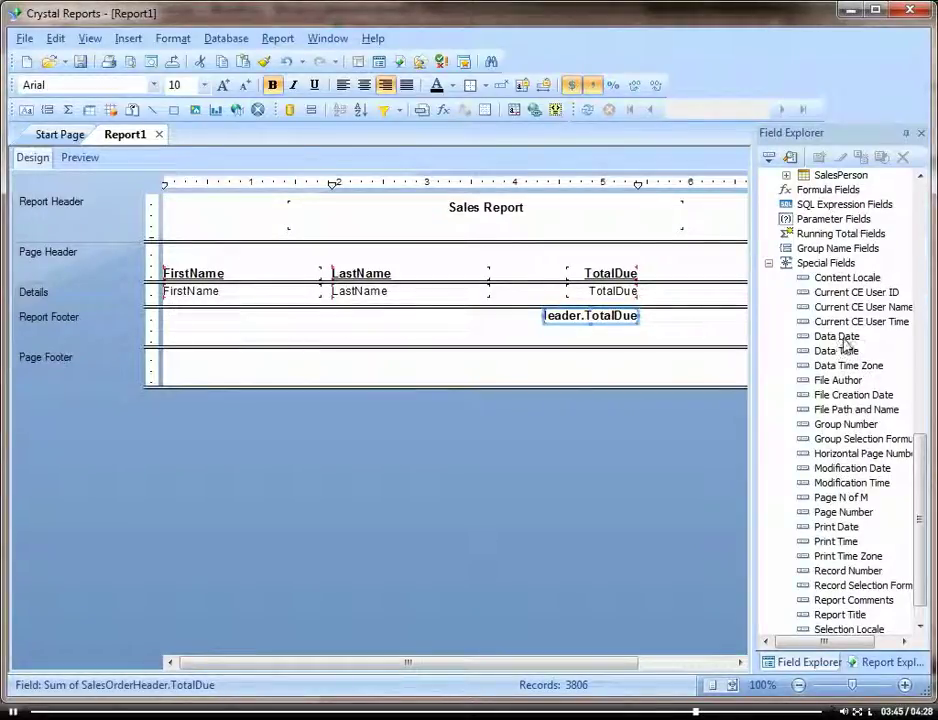
left_click_drag(845, 342, 170, 366)
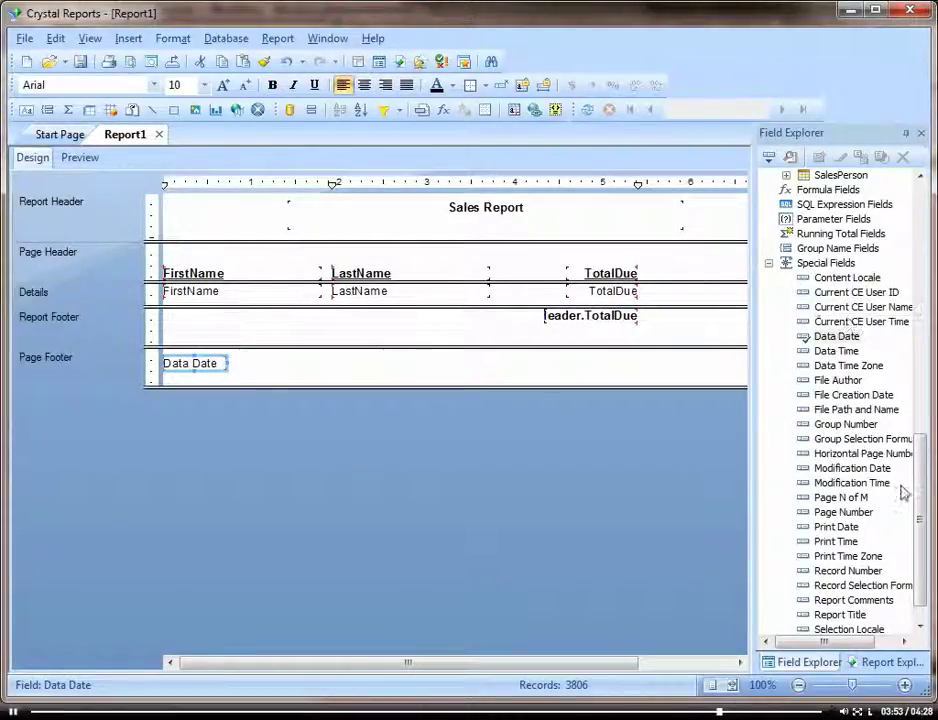
left_click_drag(917, 503, 655, 367)
left_click_drag(549, 655, 644, 657)
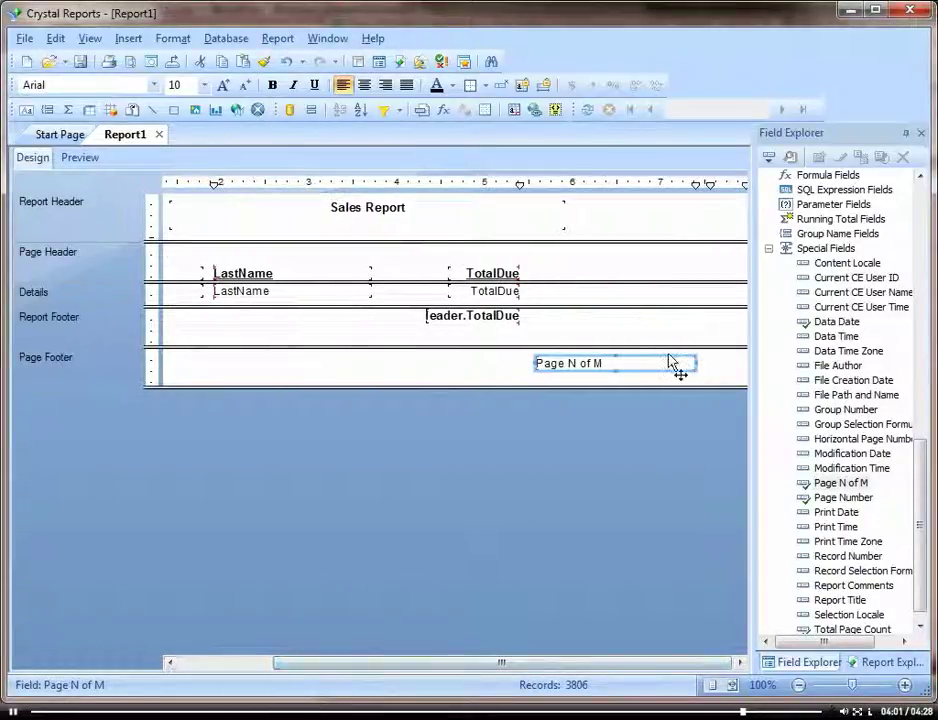
left_click_drag(668, 357, 702, 370)
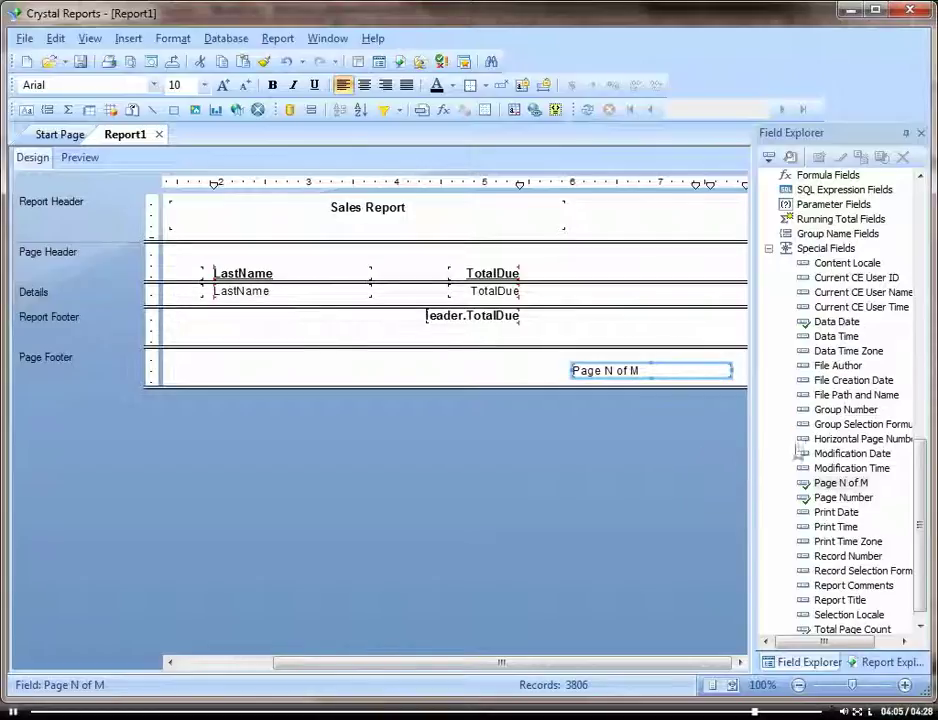
left_click(385, 85)
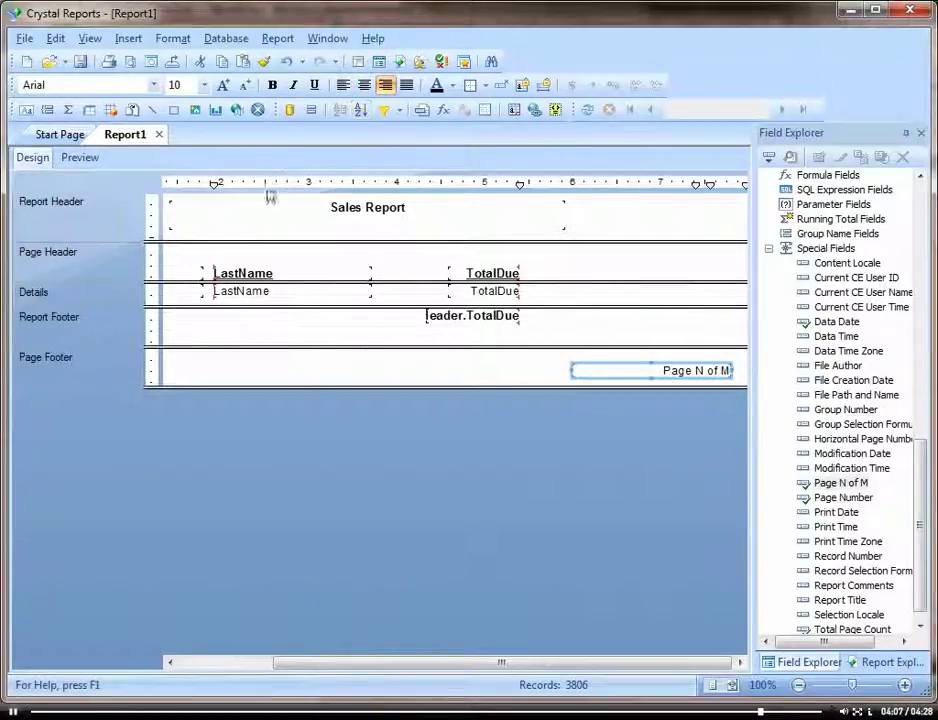
Preview the report, check the page footer on the last page and go to the first page.
left_click(80, 157)
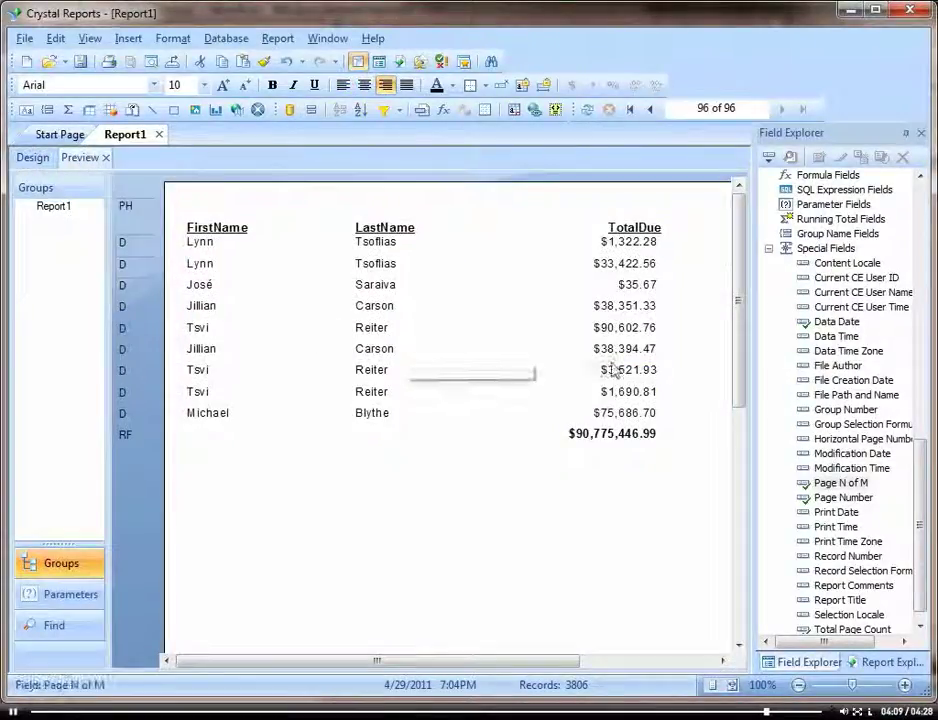
scroll(710, 435, "down", 5)
scroll(712, 272, "up", 5)
left_click(630, 110)
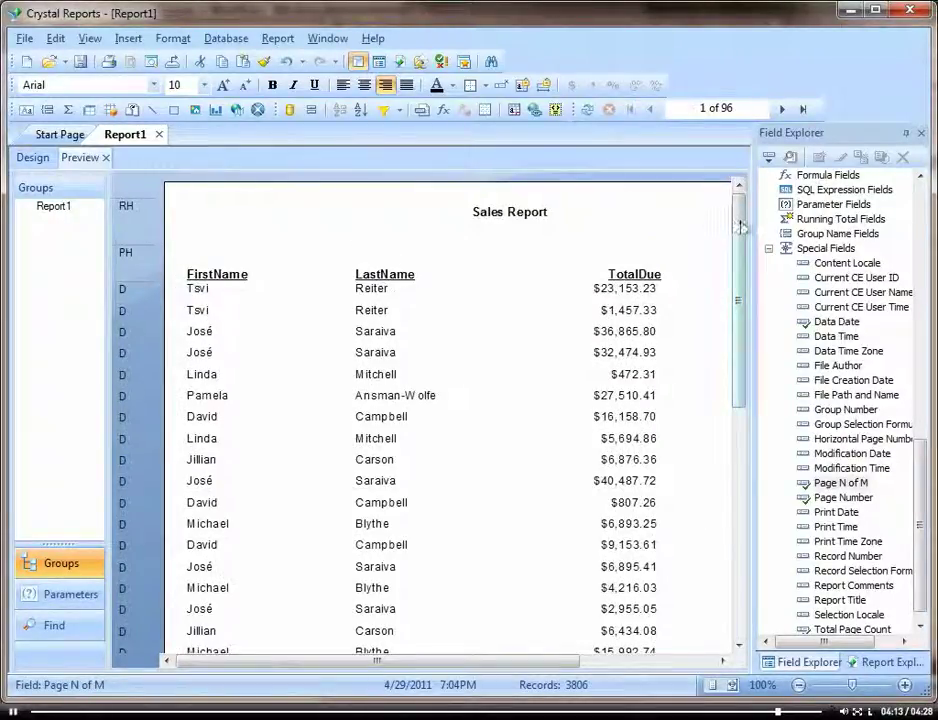